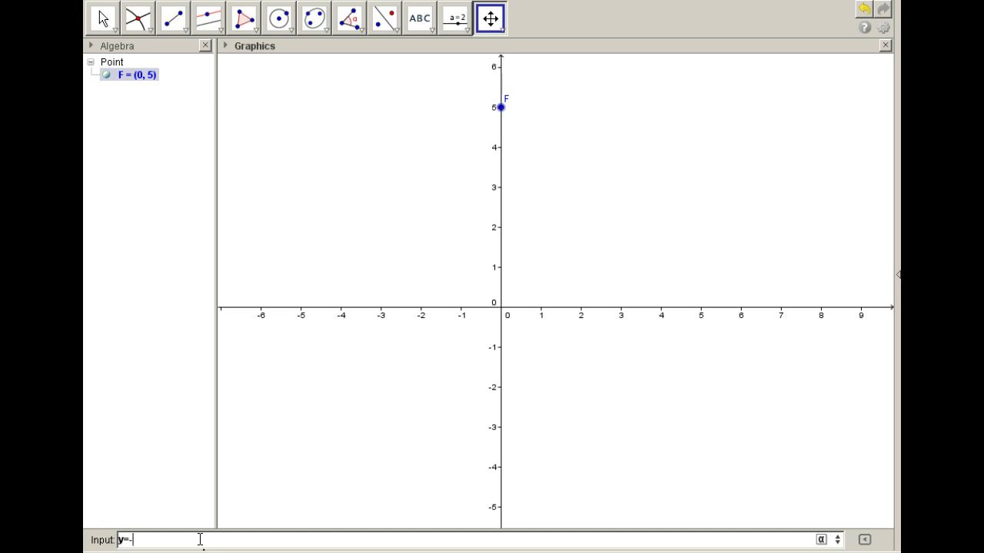
Enter y = -5 to draw directrix line a below focus F (0, 5).
key(Return)
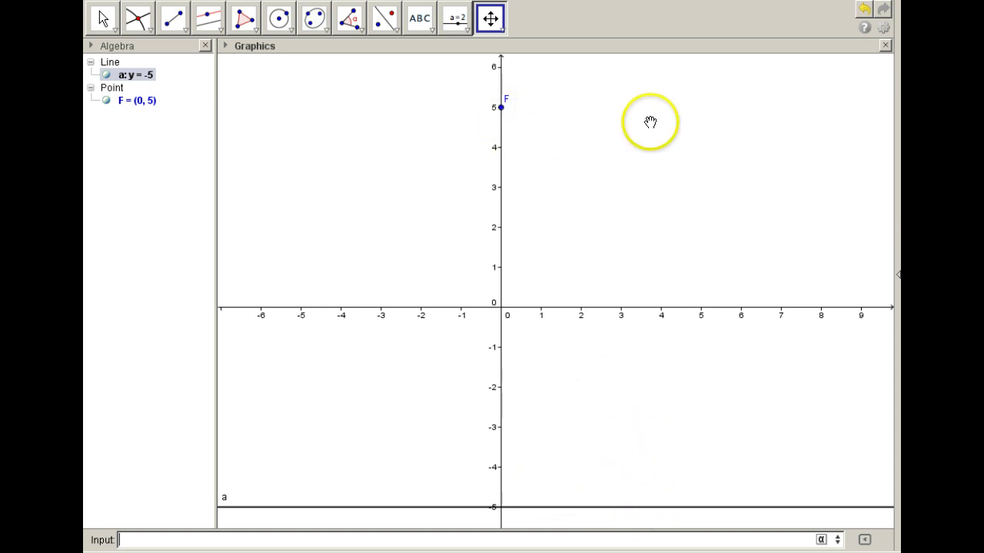
Place a point on line a at (5.7, -5) and rename it D.
click(146, 22)
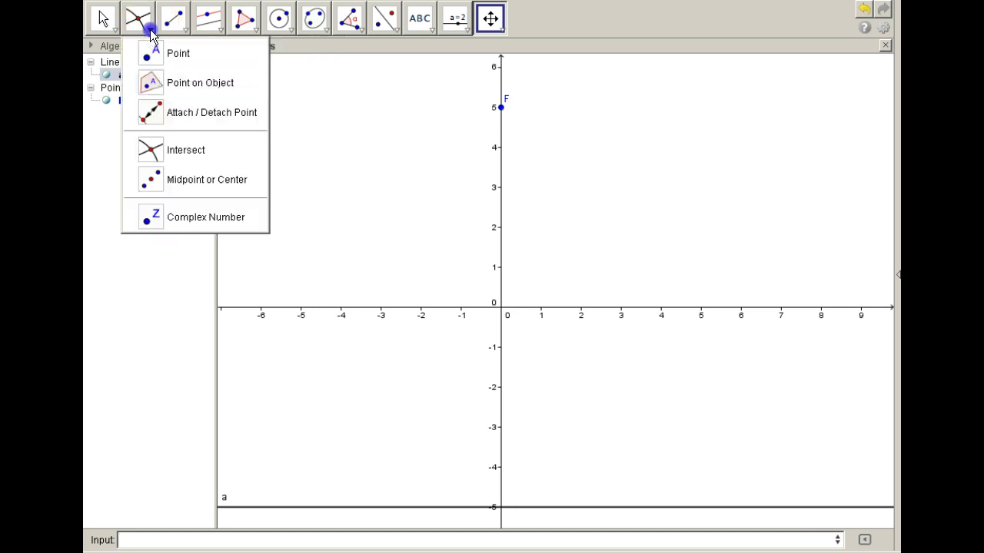
click(189, 91)
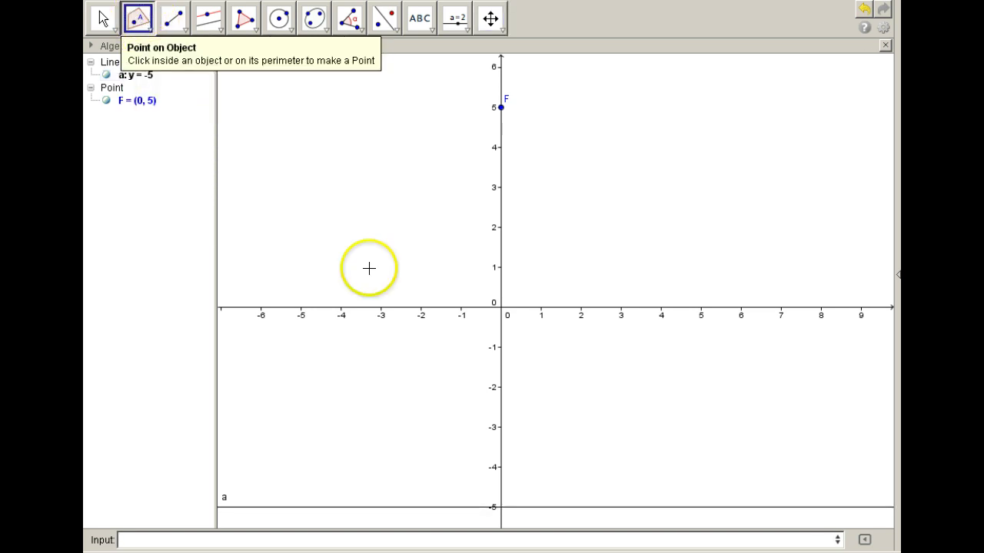
click(728, 508)
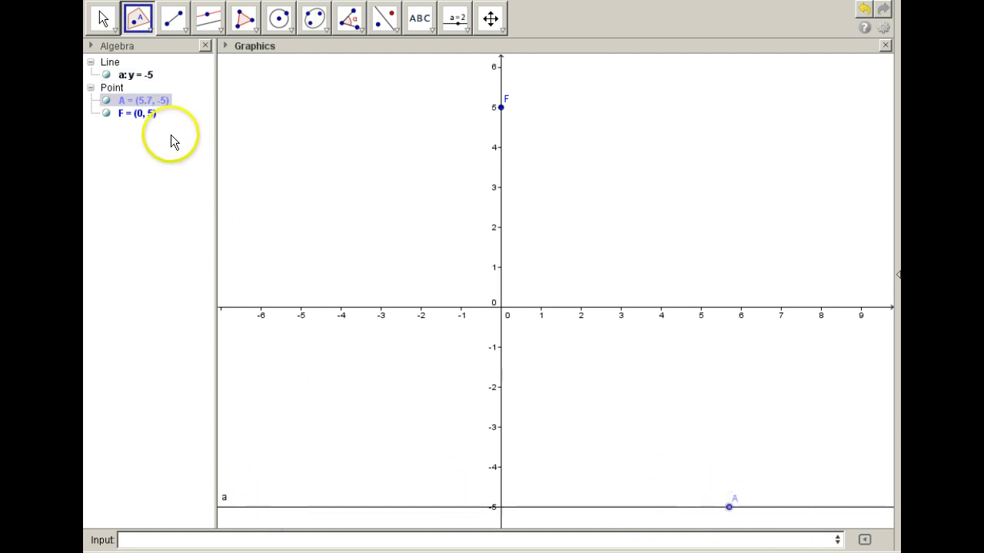
right_click(123, 100)
click(172, 233)
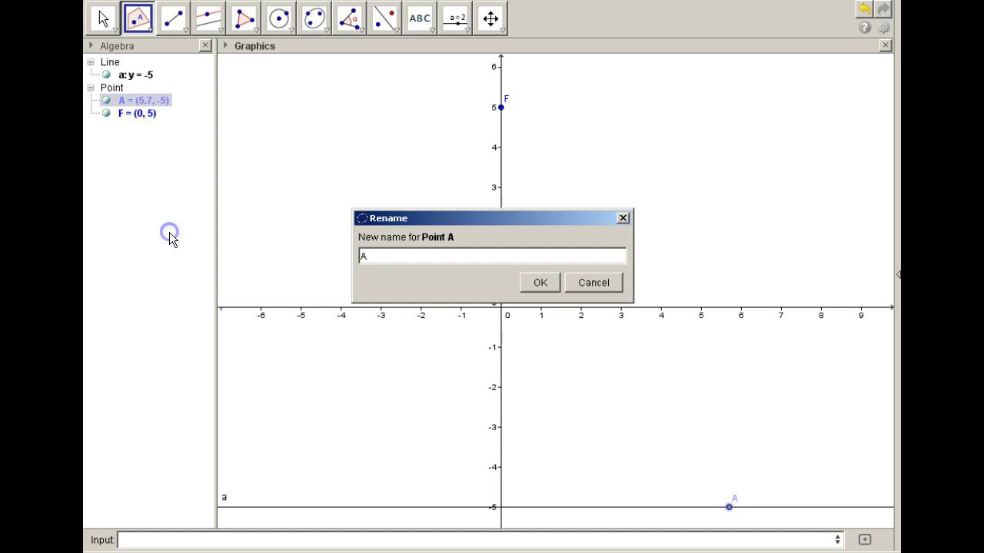
click(478, 261)
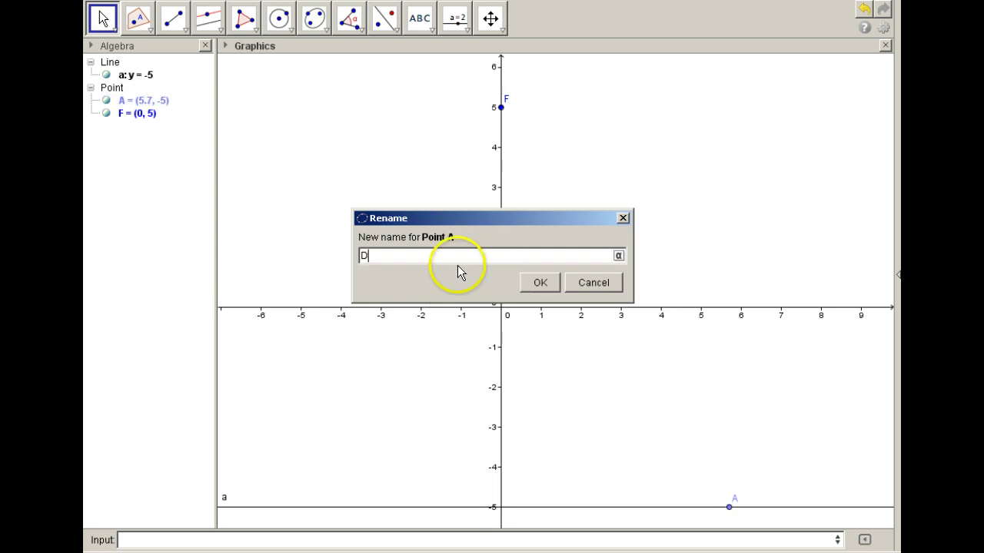
click(539, 282)
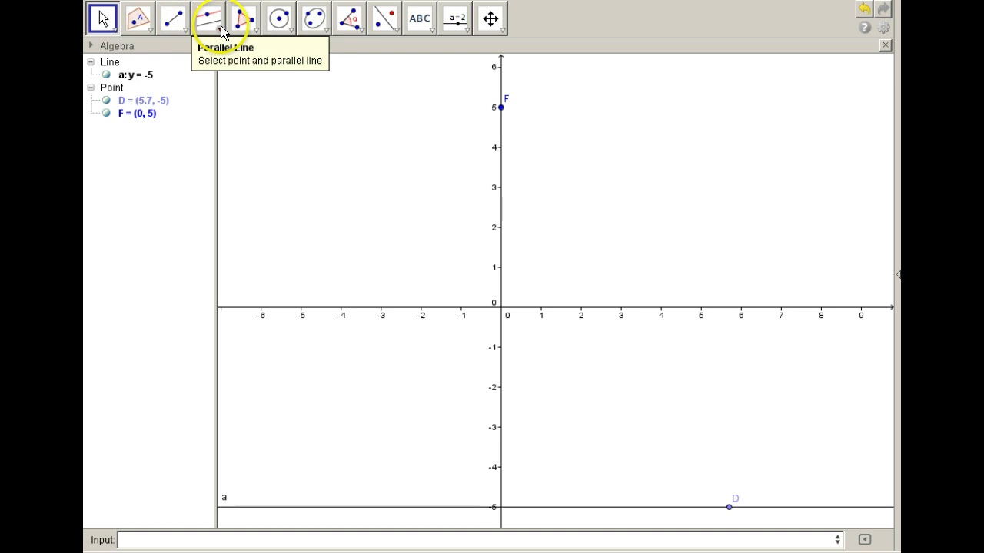
Draw line b: x = 5.7 through D, perpendicular to directrix a.
click(222, 30)
click(230, 52)
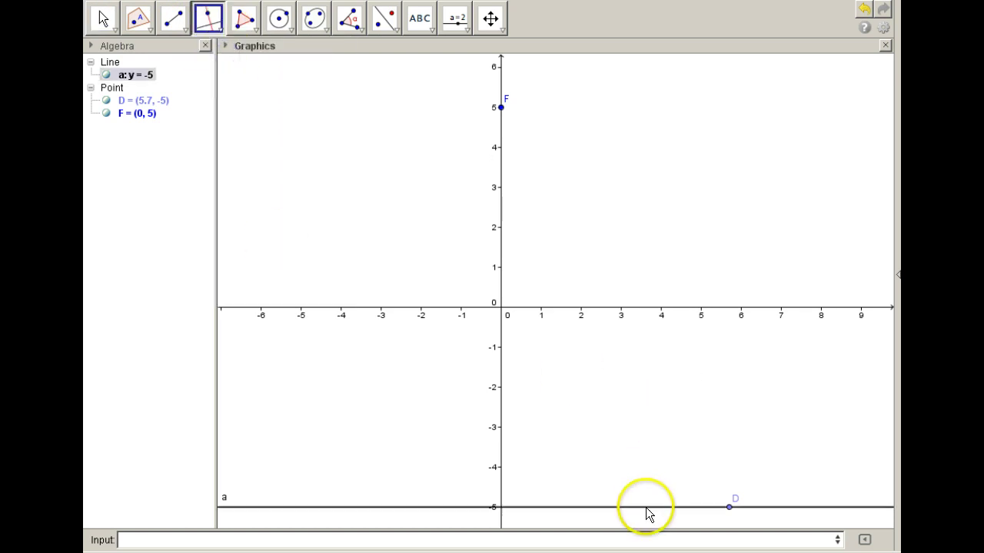
click(645, 507)
click(729, 507)
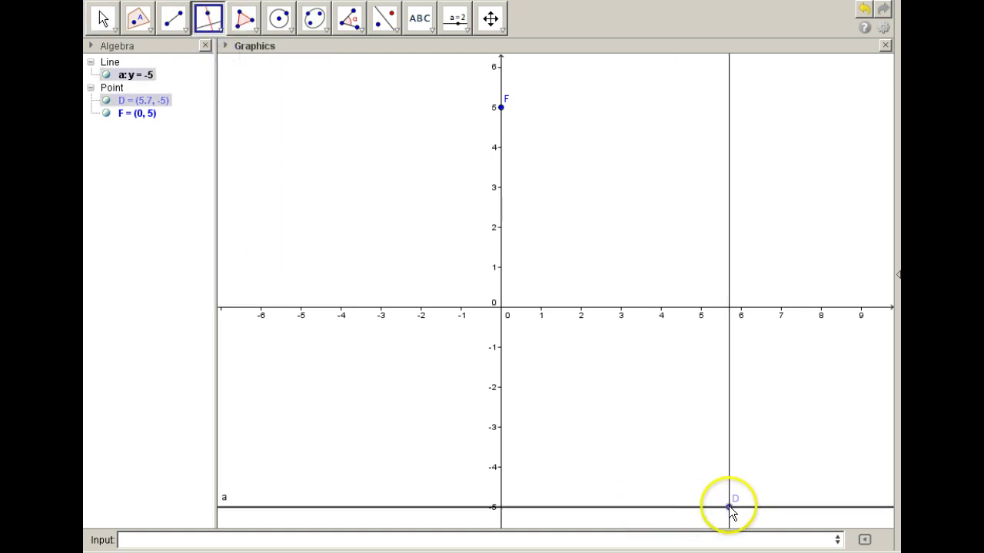
click(729, 509)
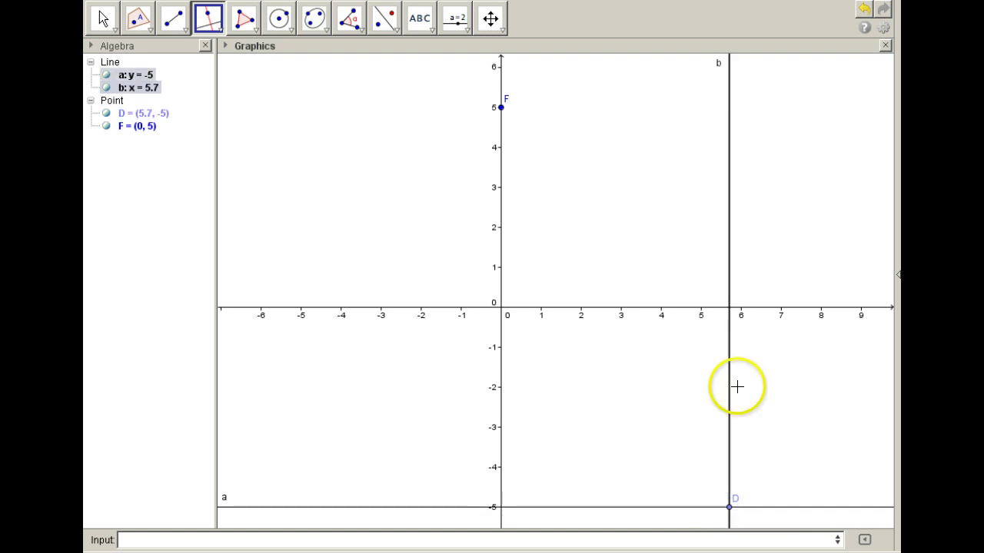
Draw segment c from focus F down to D, length 11.51.
click(172, 16)
click(500, 108)
mouse_move(501, 108)
mouse_down()
mouse_move(730, 453)
mouse_move(734, 521)
mouse_move(727, 507)
mouse_up()
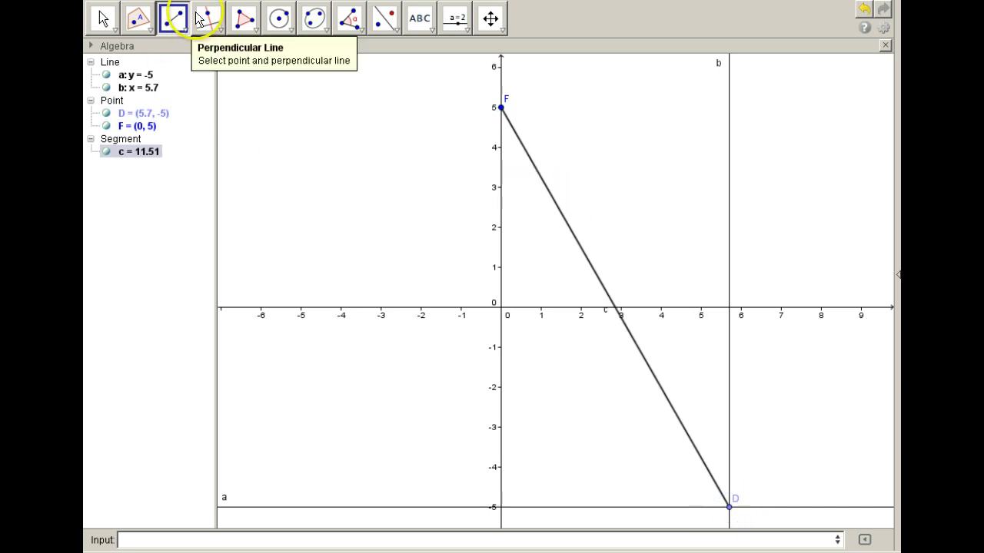
Construct perpendicular bisector d: -5.7x + 10y = -16.25 of segment c.
click(222, 34)
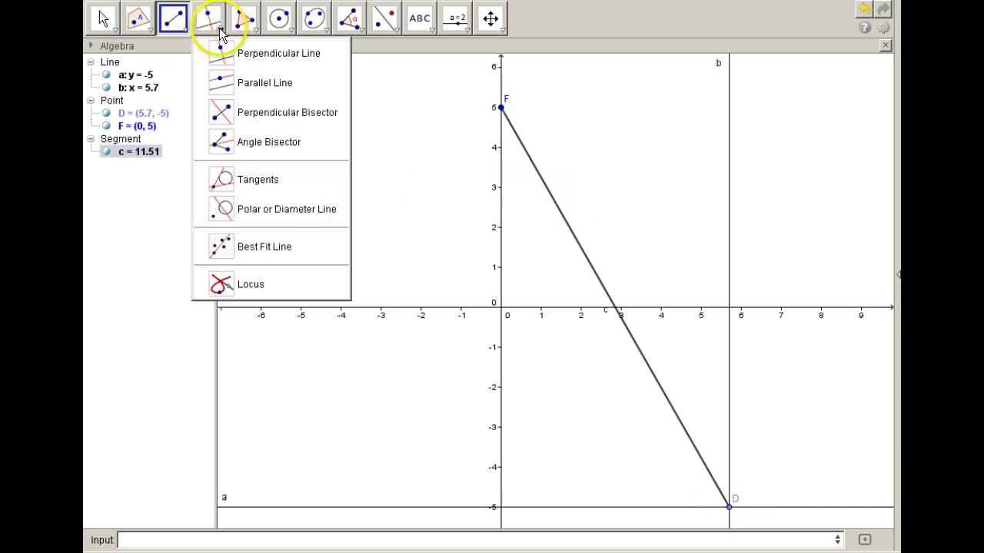
click(222, 111)
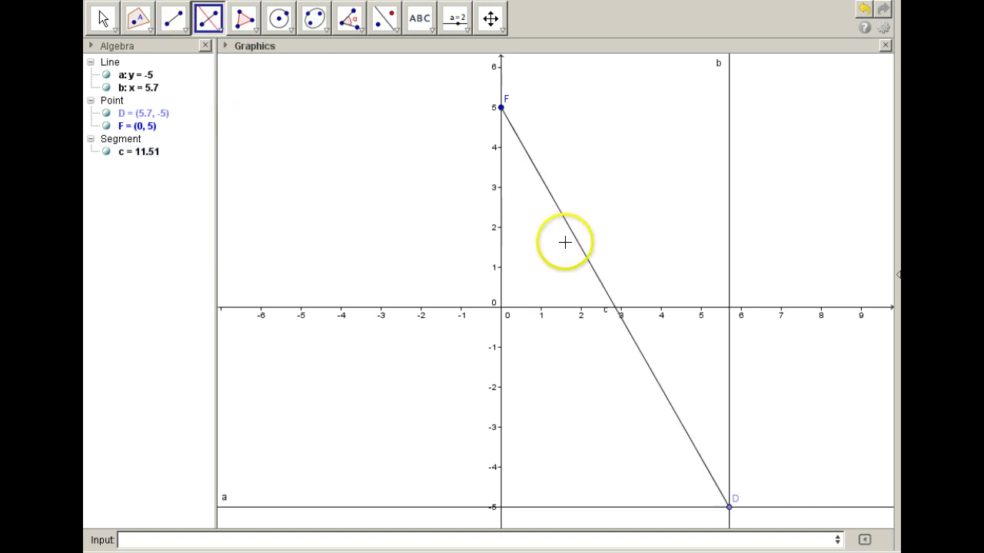
click(594, 275)
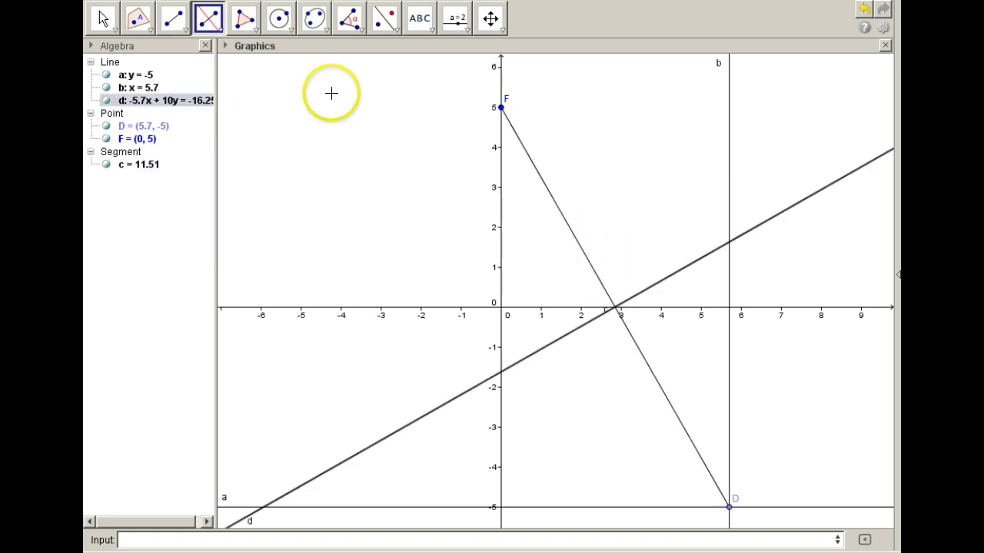
click(150, 31)
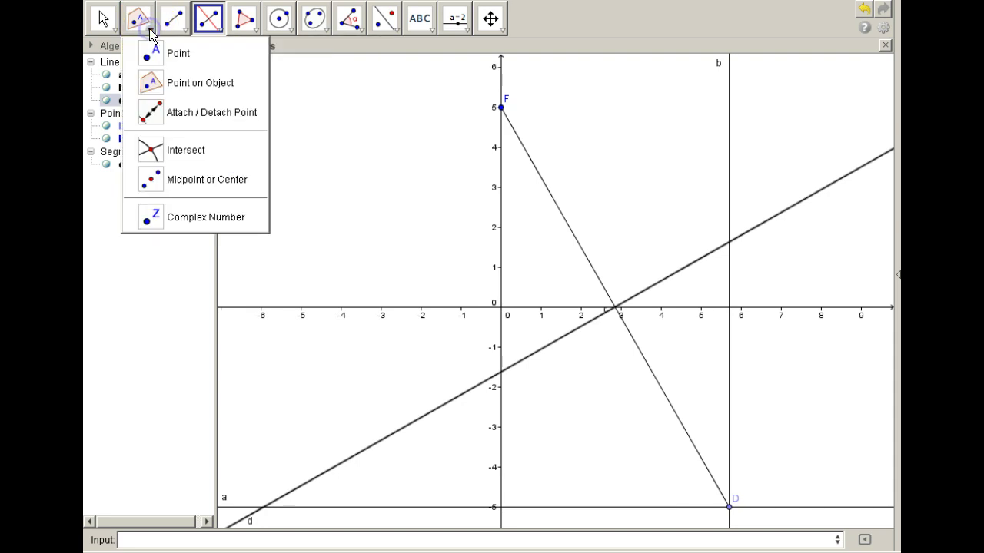
click(152, 153)
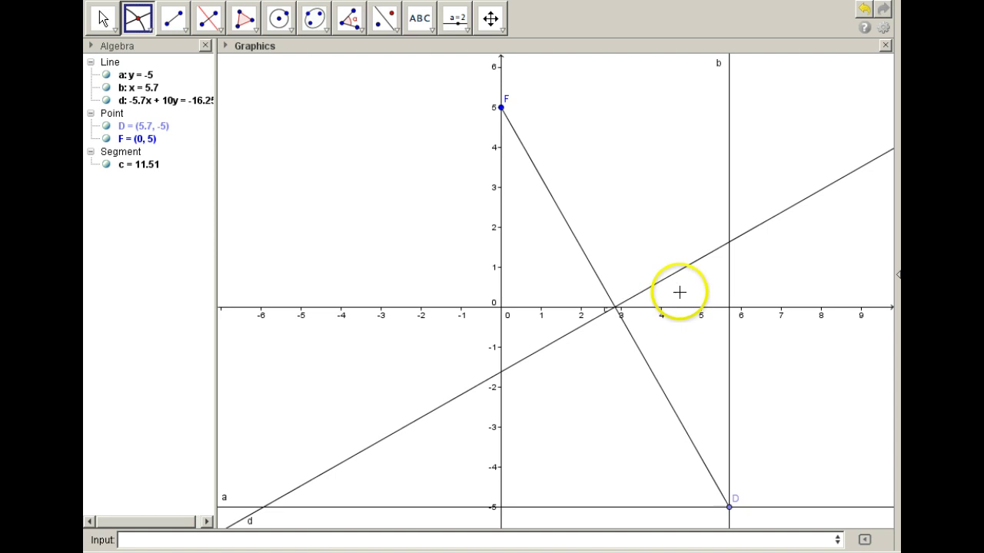
Mark intersection A = (5.7, 1.62) of lines d and b, then hide lines a, b and d.
click(727, 270)
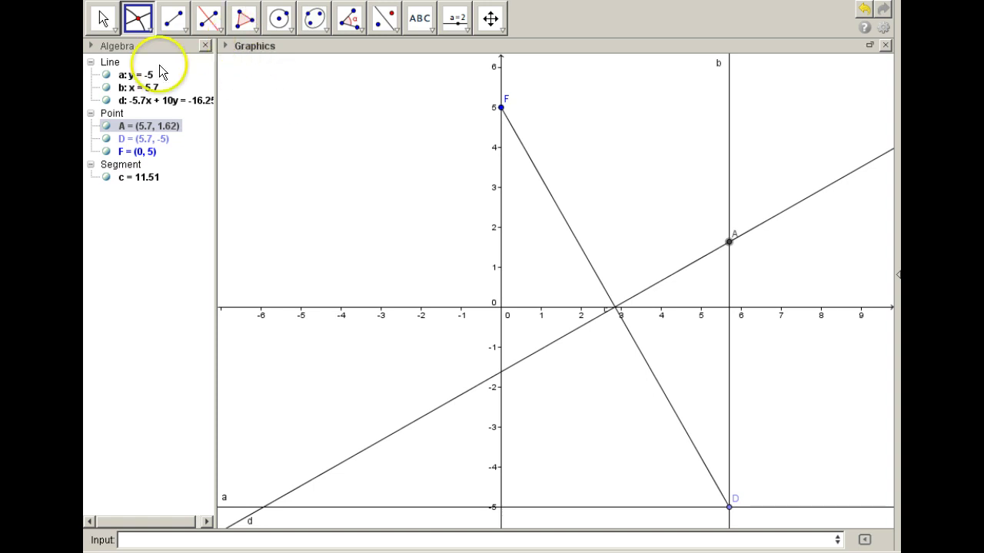
click(106, 75)
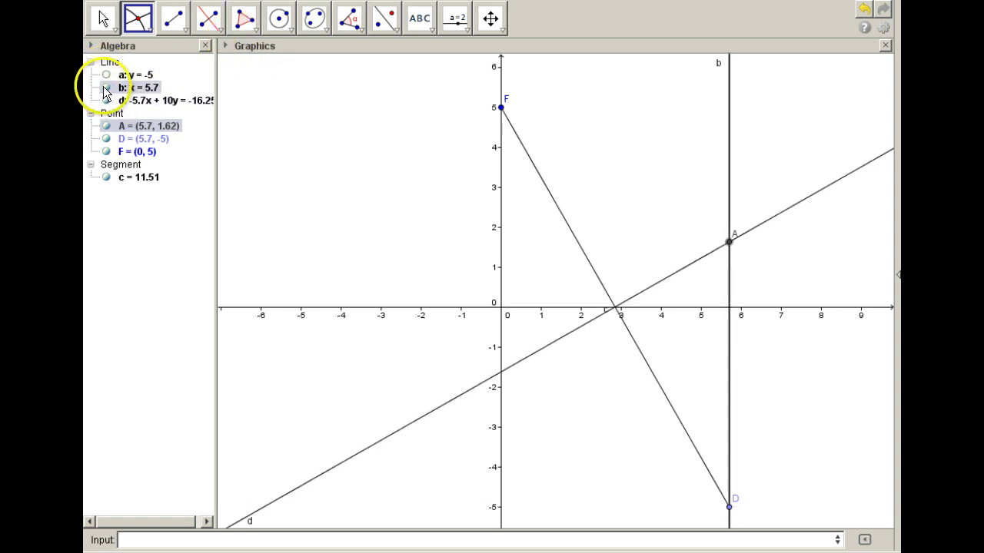
click(105, 88)
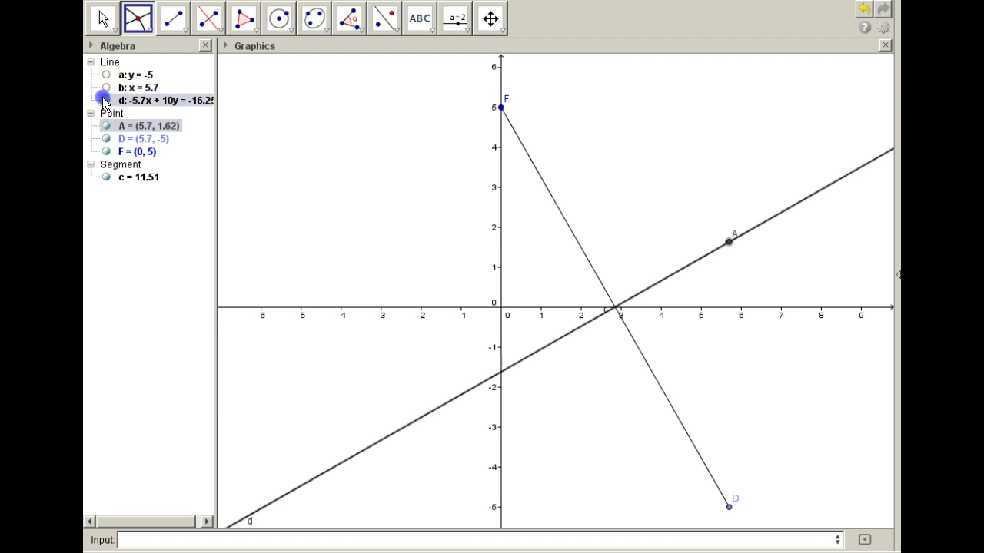
click(106, 101)
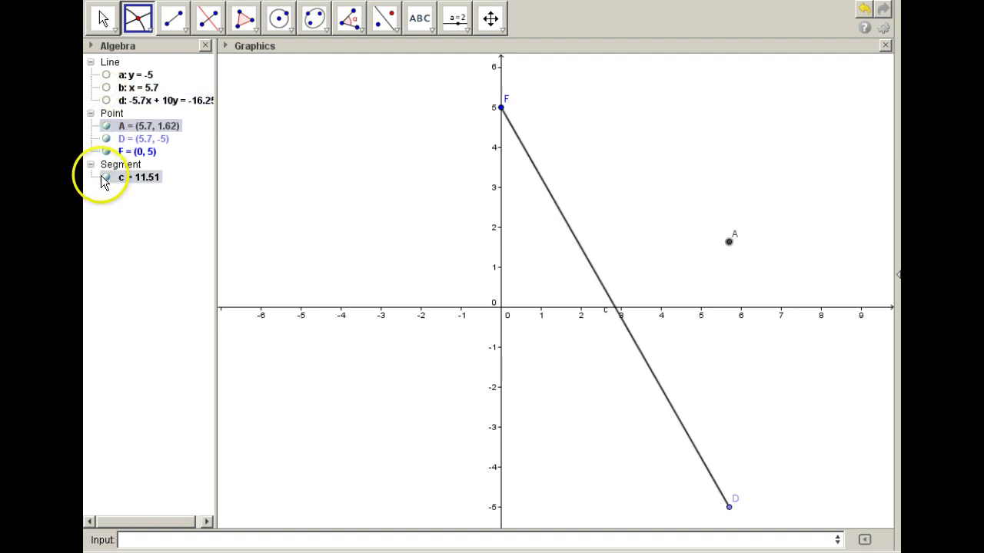
Toggle line b on and off, then turn bisector d's visibility back on.
click(729, 242)
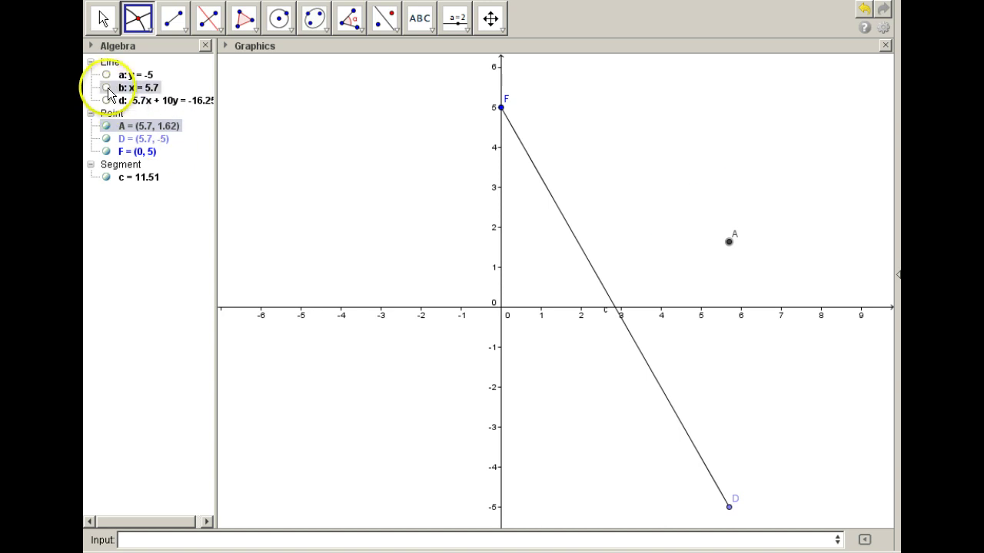
click(106, 87)
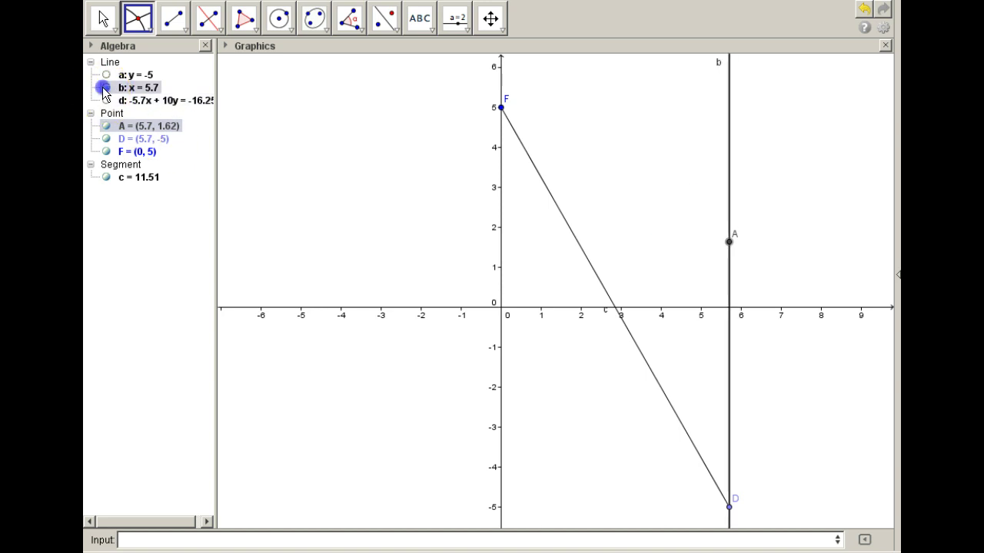
click(106, 88)
click(107, 99)
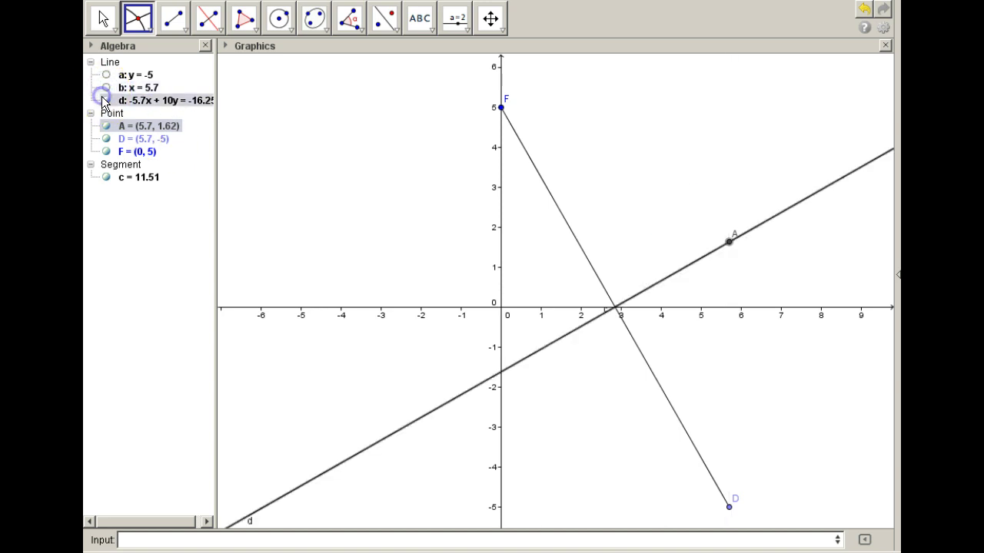
Select and deselect line d and segment c on the graph.
click(728, 242)
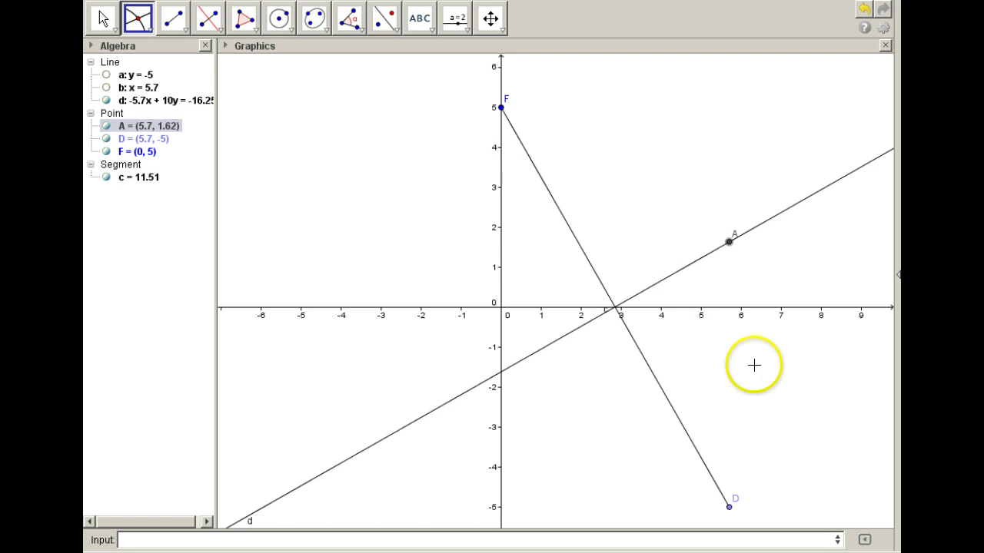
click(735, 248)
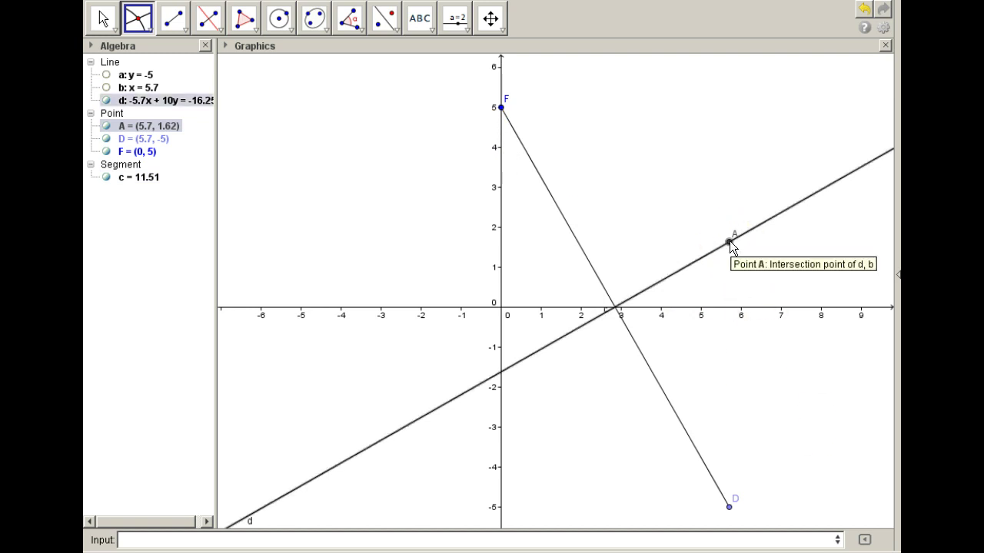
click(625, 193)
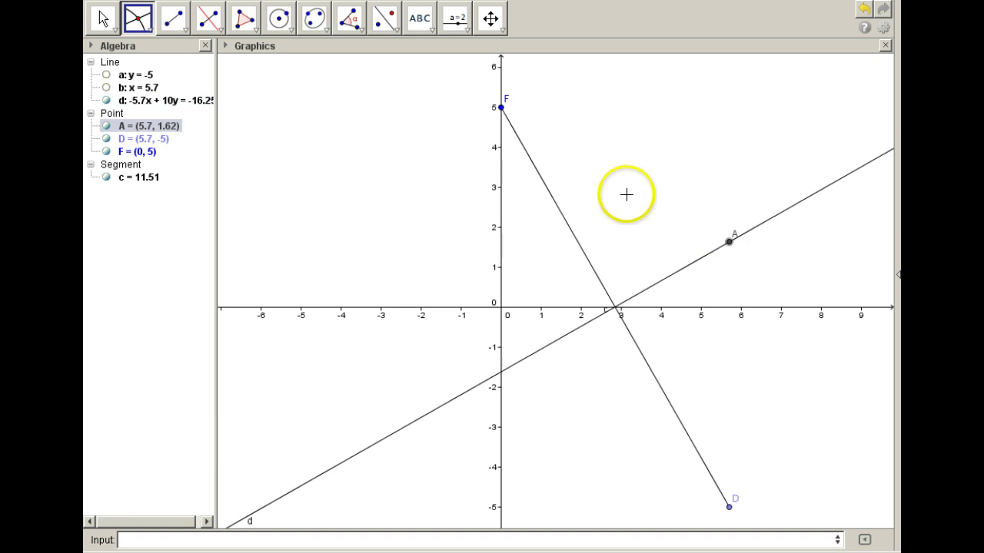
click(503, 116)
click(575, 156)
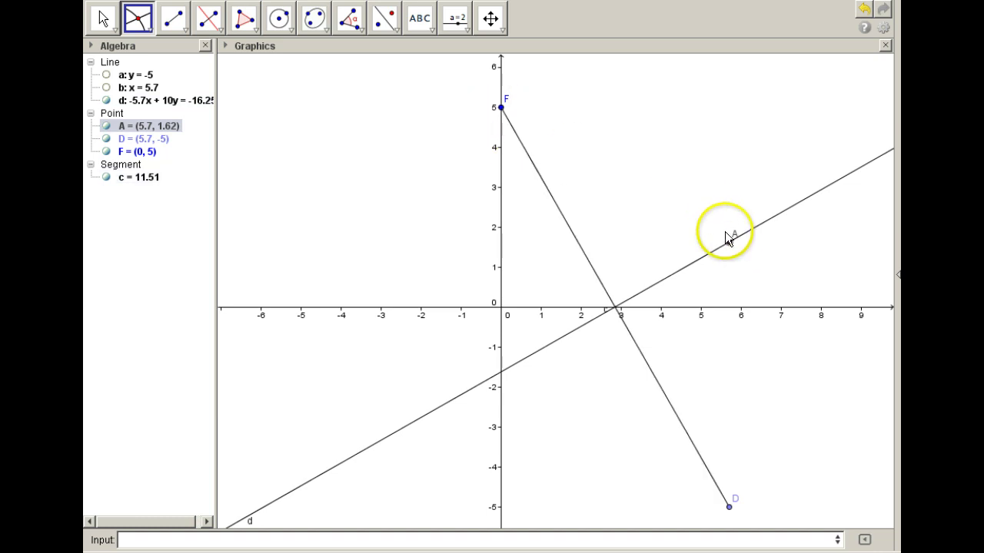
click(730, 242)
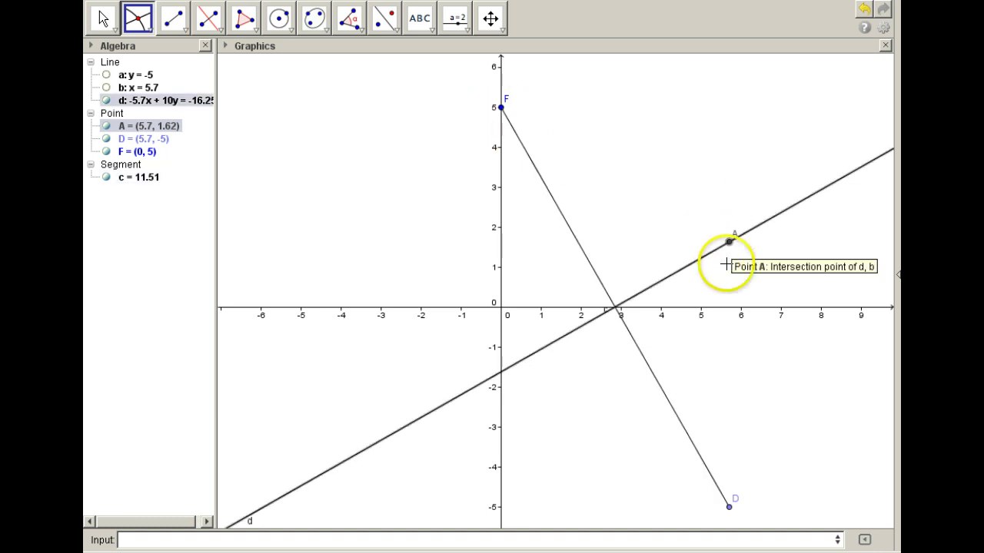
click(729, 243)
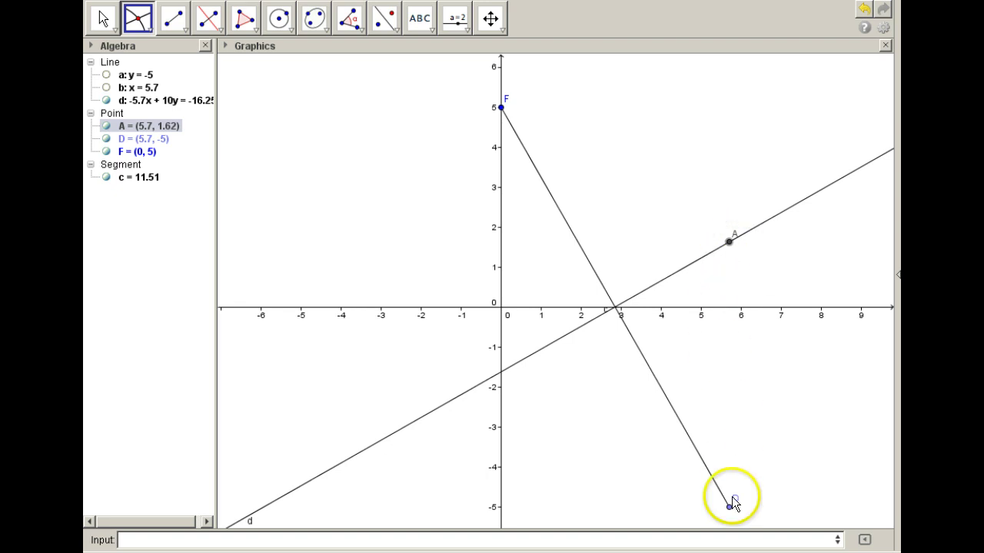
Check intersection point A = (5.7, 1.62) on line d, then deselect the line.
click(733, 238)
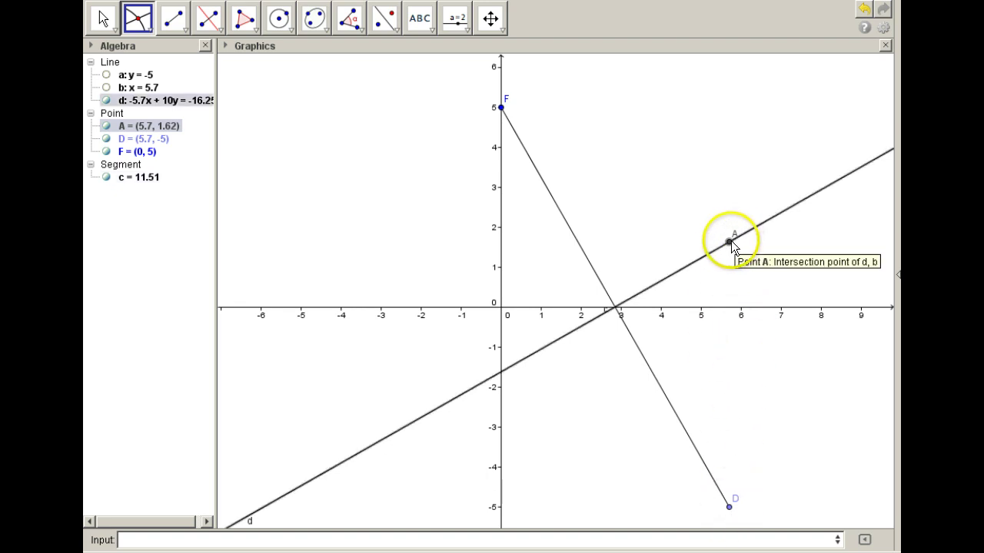
click(745, 456)
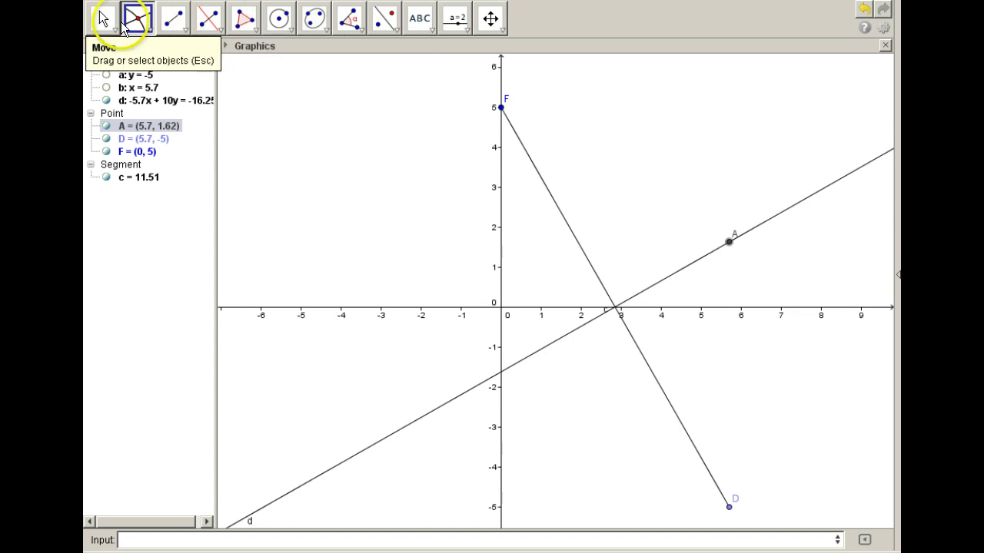
Drag D left and right along y = -5, ending at (6.02, -5) with A at (6.02, 1.81).
click(102, 19)
click(727, 504)
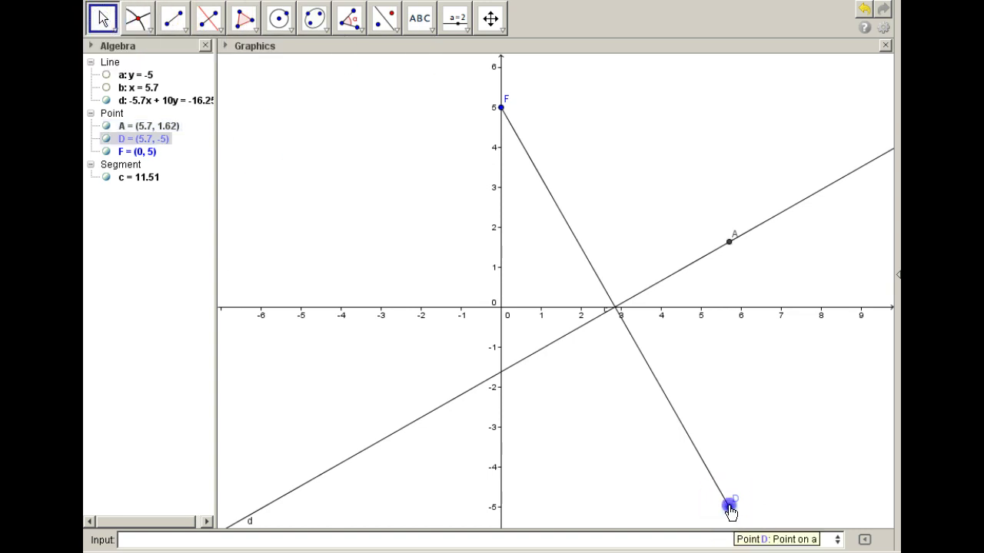
drag(729, 511, 347, 415)
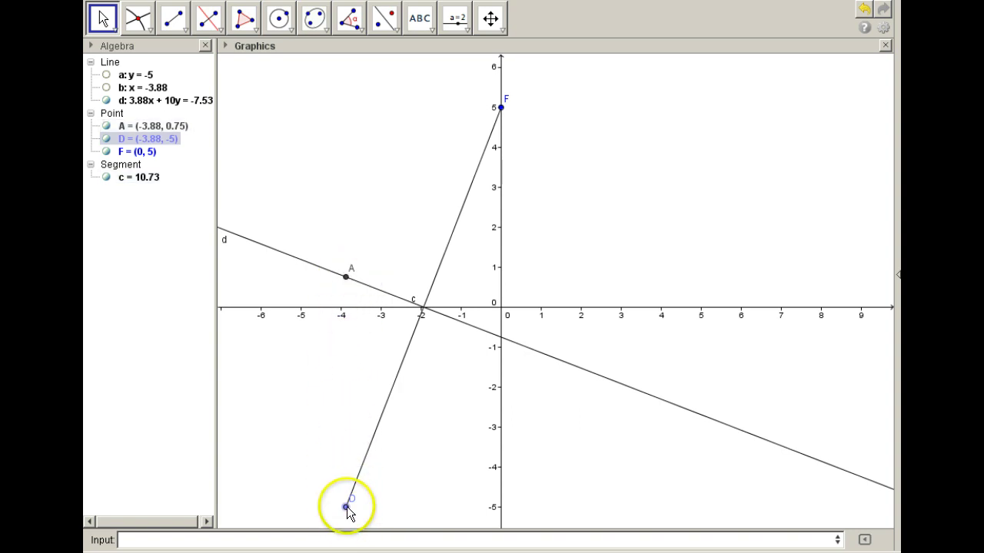
drag(347, 506, 742, 455)
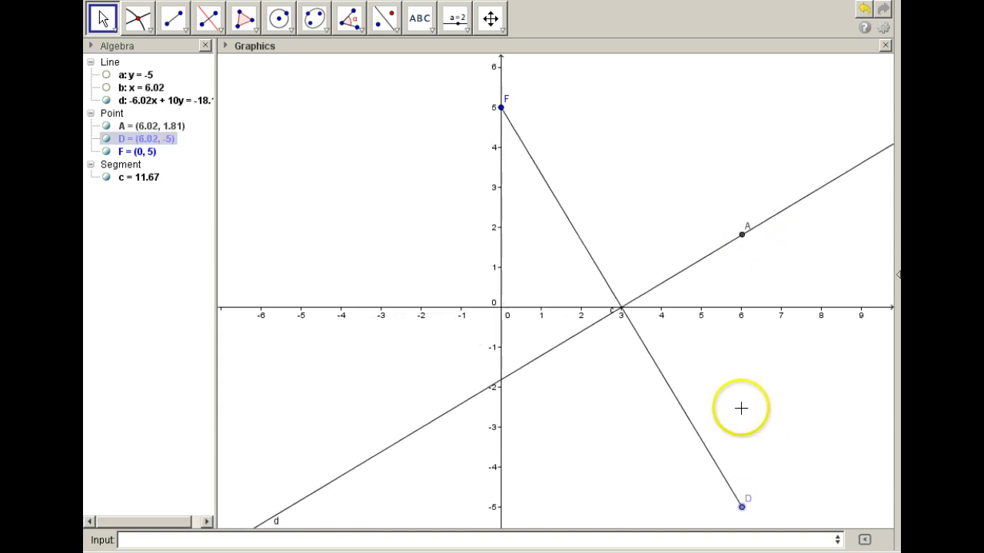
Hide segment c and line d in the Algebra view.
click(131, 141)
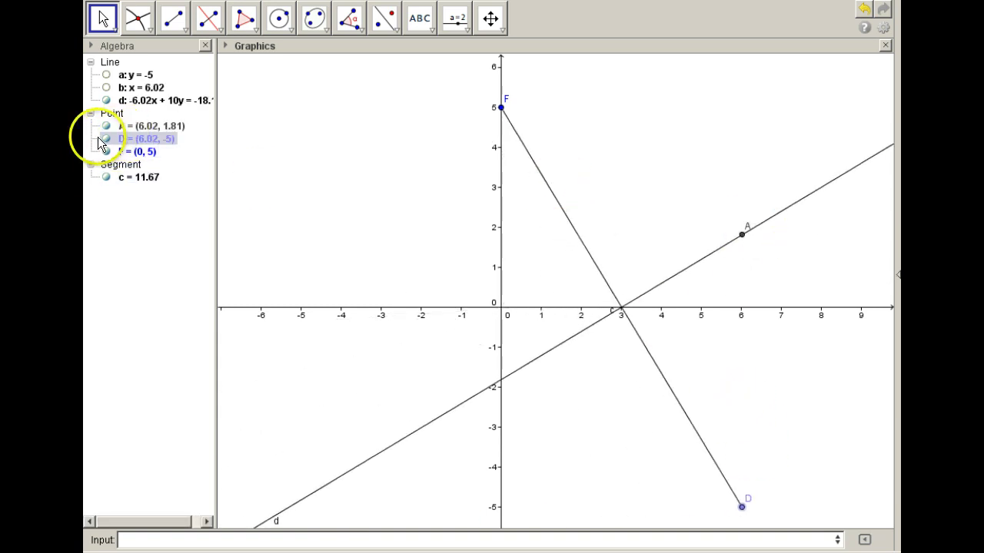
click(107, 179)
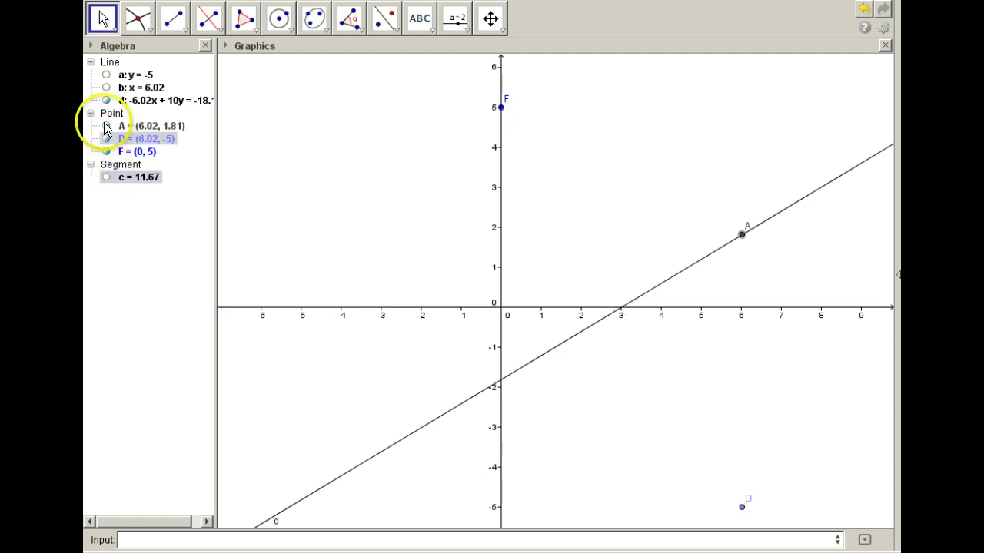
click(106, 100)
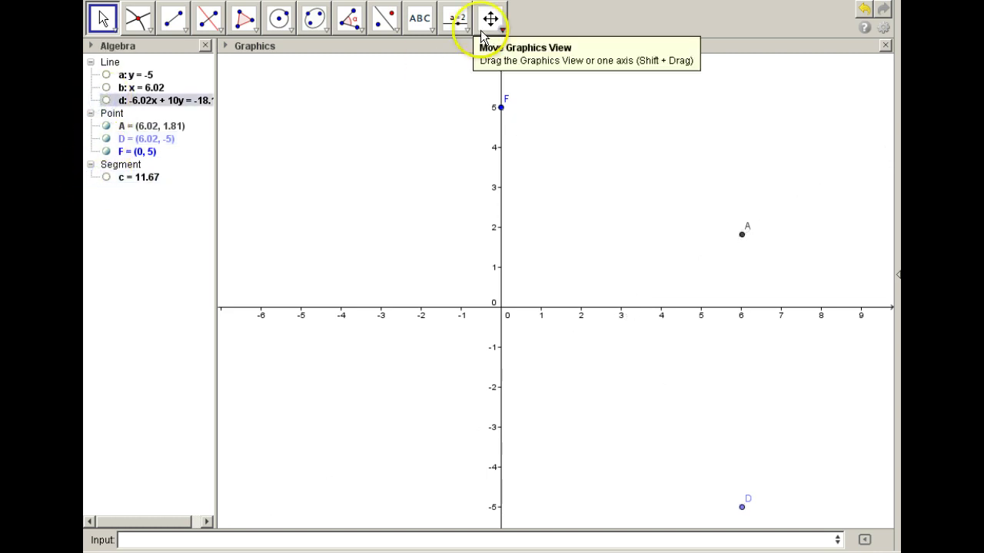
Draw triangle FAD (area 20.5) with equal sides d₁ = f = 6.81.
click(243, 20)
click(496, 112)
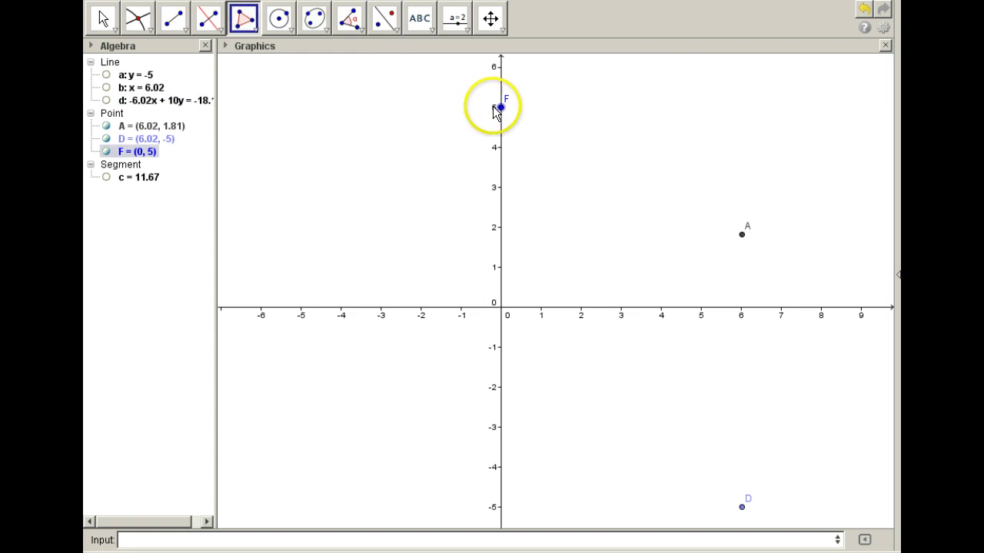
click(742, 234)
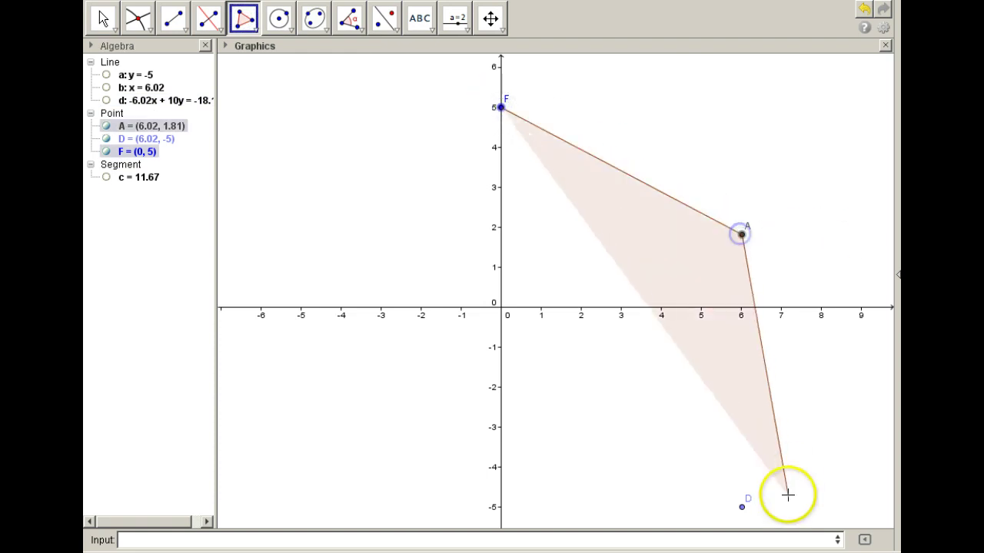
click(742, 507)
click(502, 108)
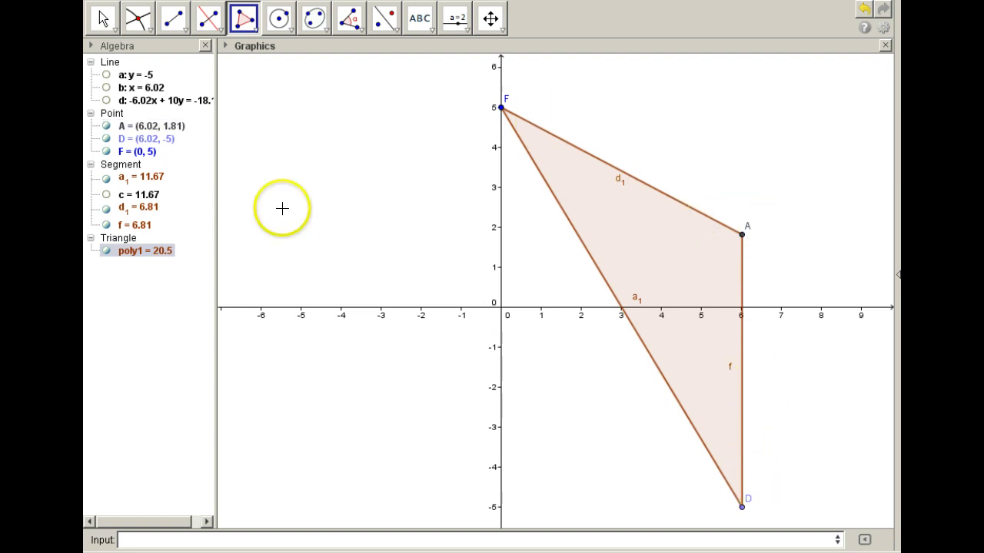
click(102, 20)
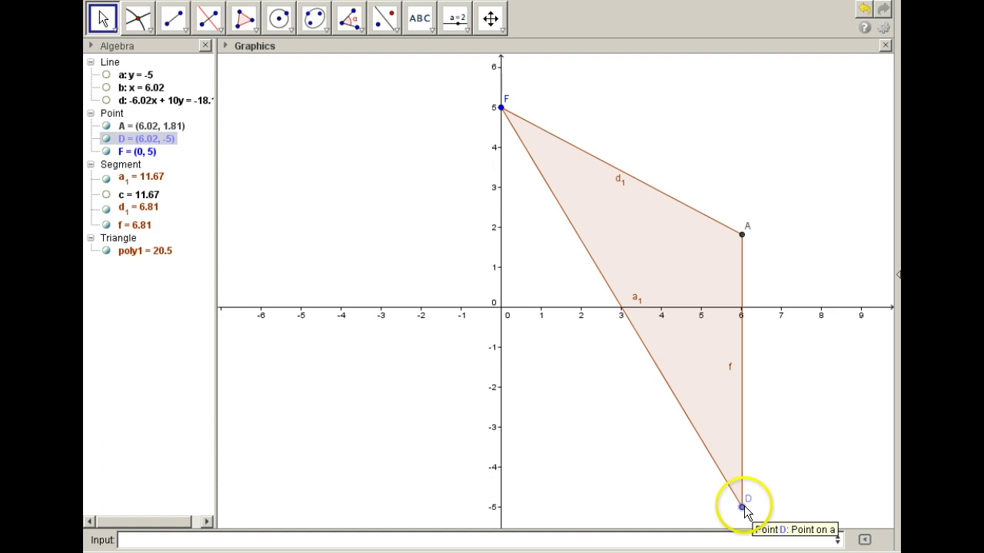
Drag D to (-4.44, -5) and compare sides d₁ and f, both 5.99.
drag(731, 509, 763, 438)
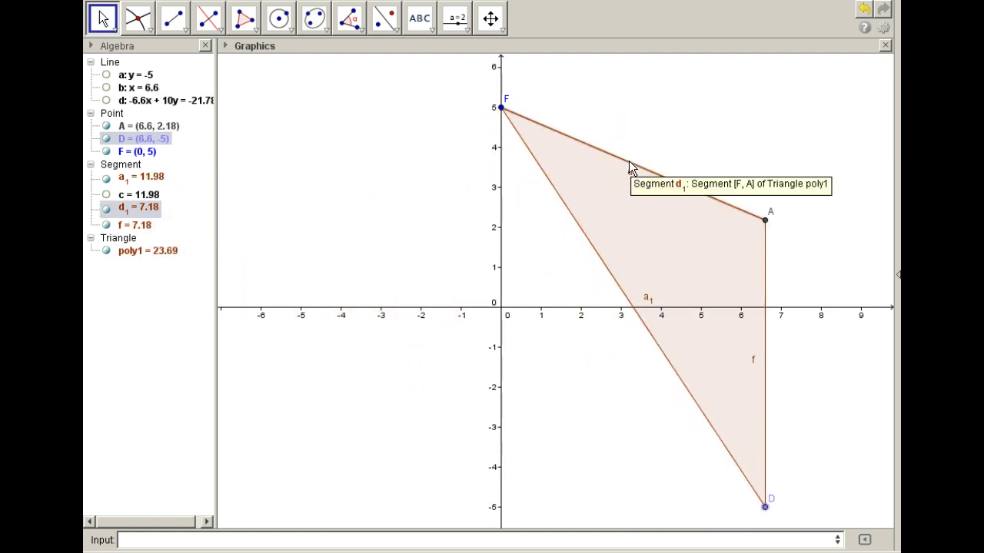
click(629, 163)
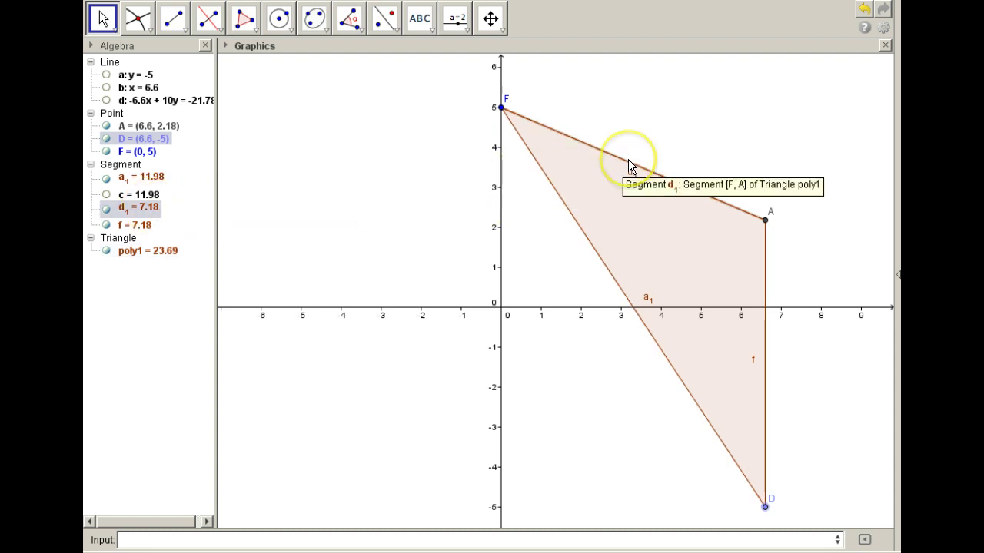
click(762, 350)
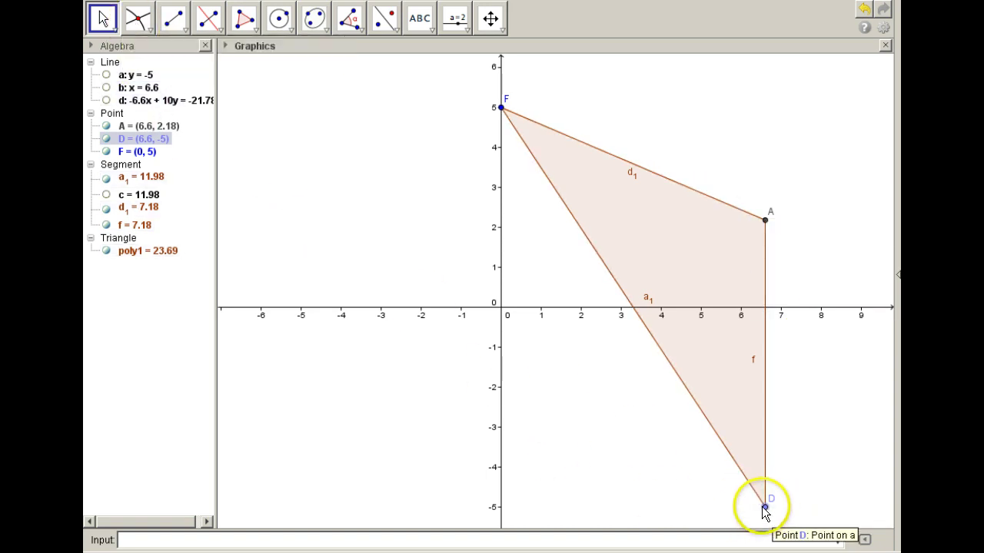
drag(766, 507, 323, 433)
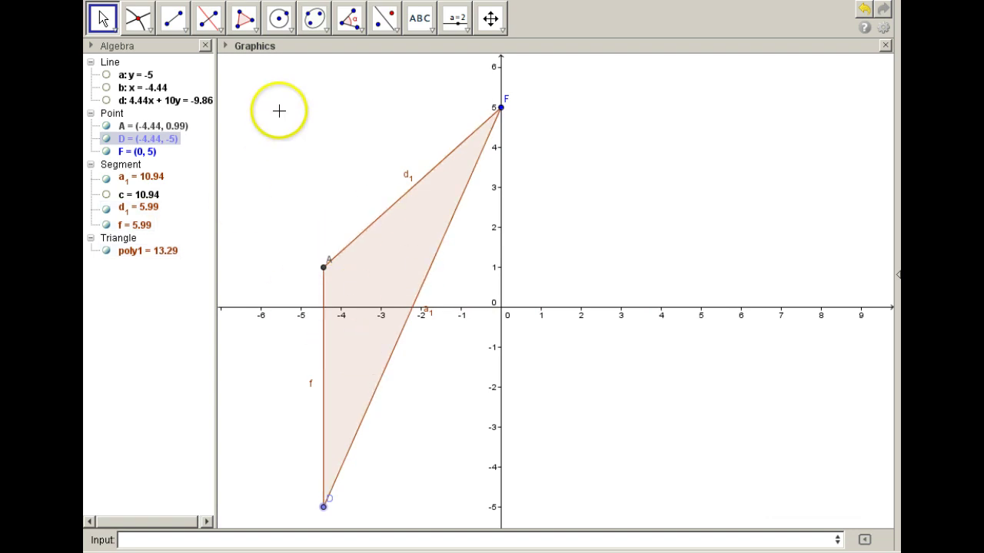
Delete triangle poly1 along with its sides d₁ and f.
right_click(109, 252)
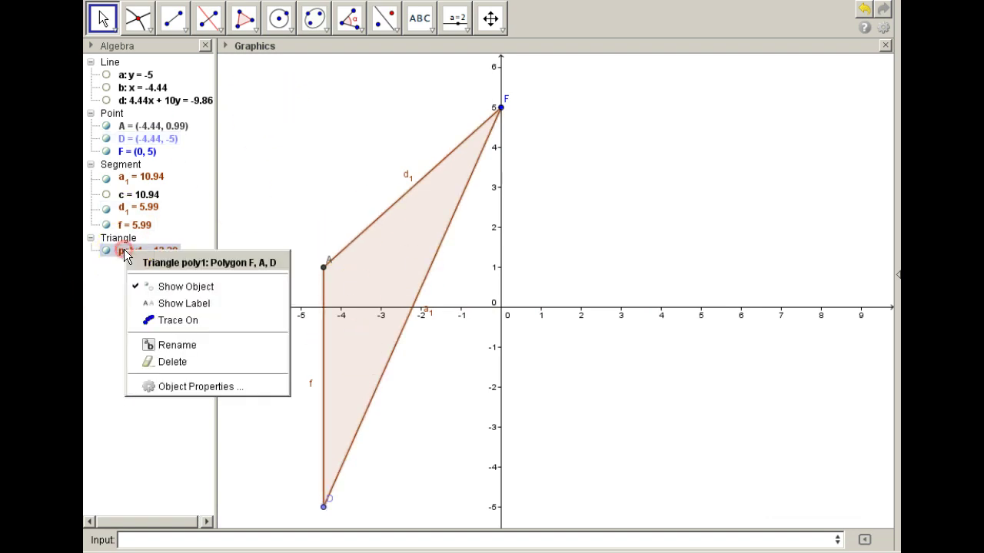
click(160, 362)
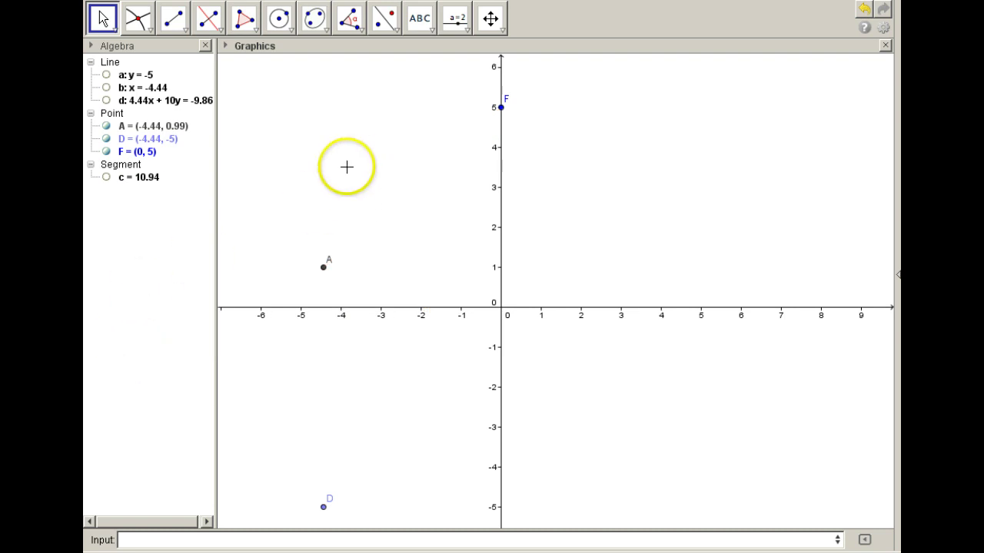
right_click(103, 156)
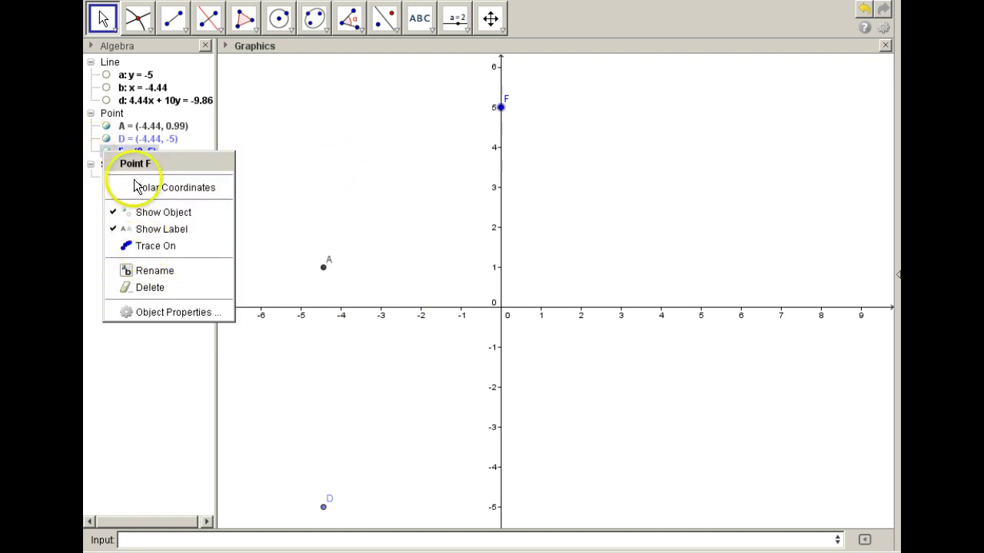
click(94, 153)
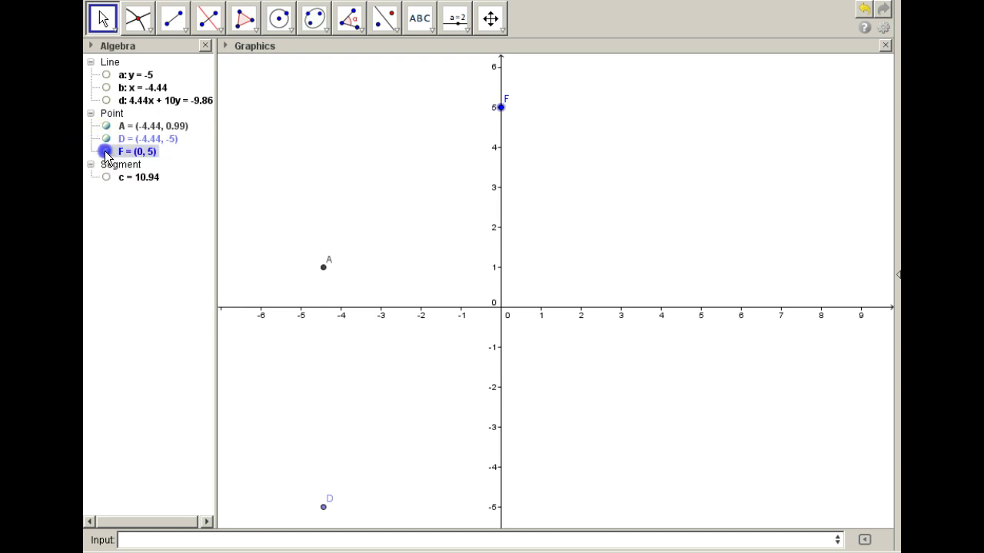
Hide focus F and point D, and turn on Trace for point A.
click(107, 126)
click(105, 140)
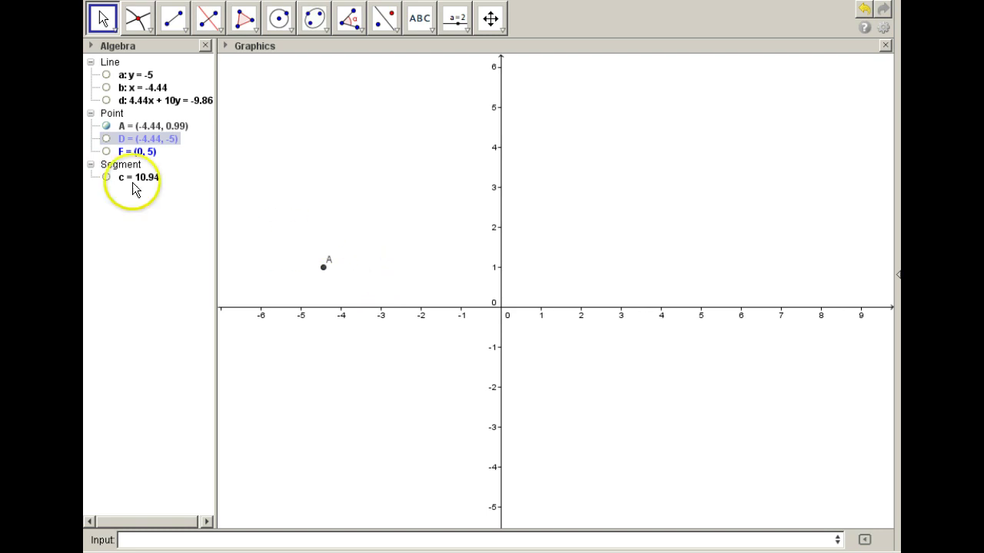
right_click(128, 127)
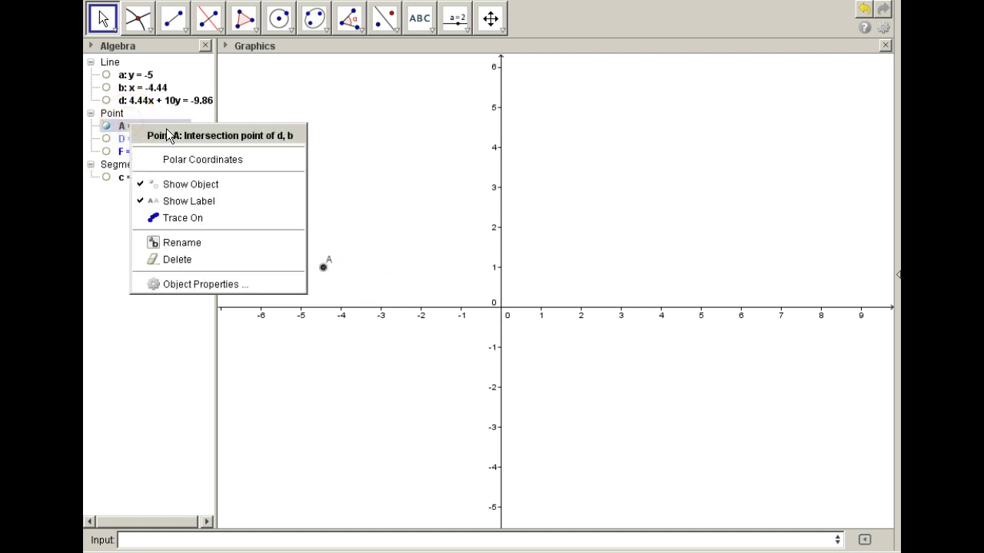
click(176, 218)
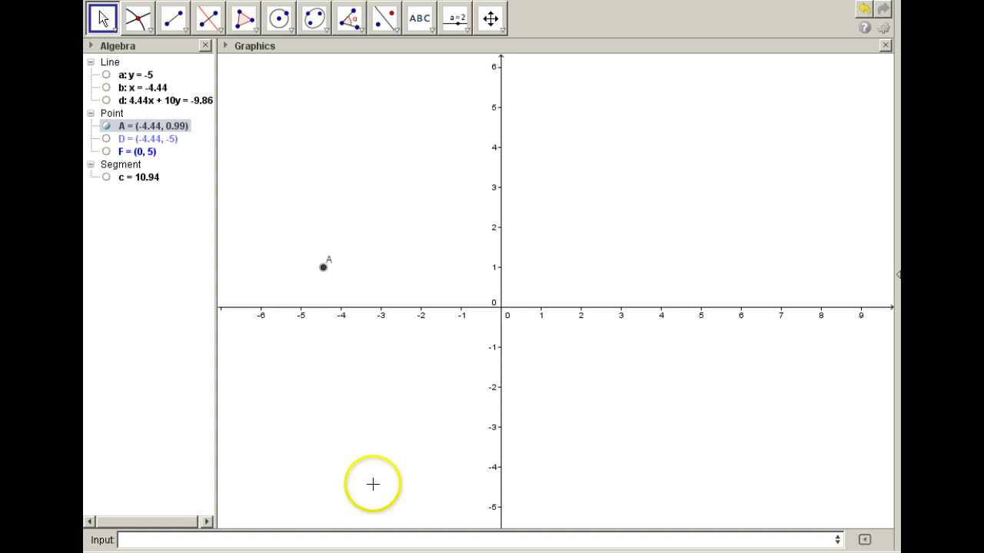
ctrl+click(130, 143)
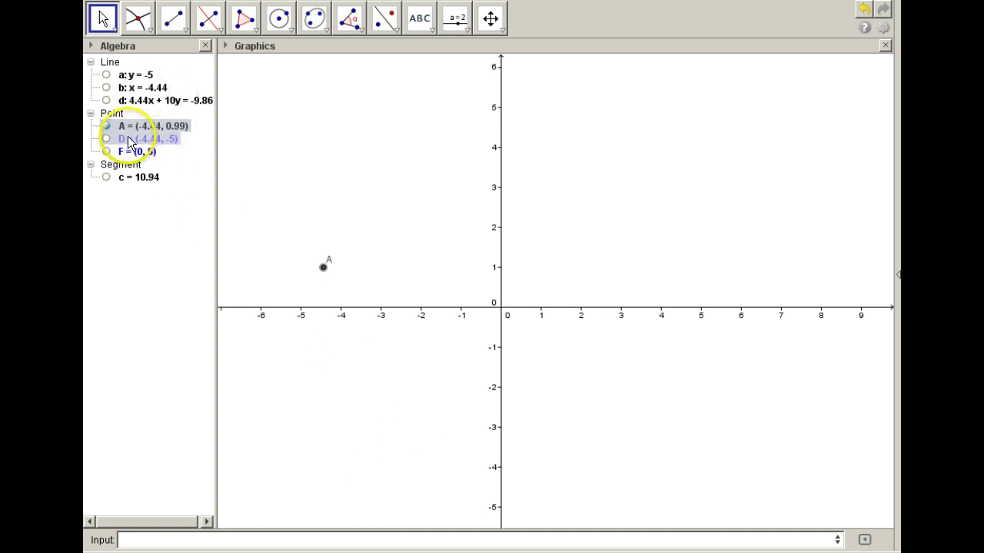
Turn on Animation for point D so A's trace sweeps out the parabola.
right_click(129, 144)
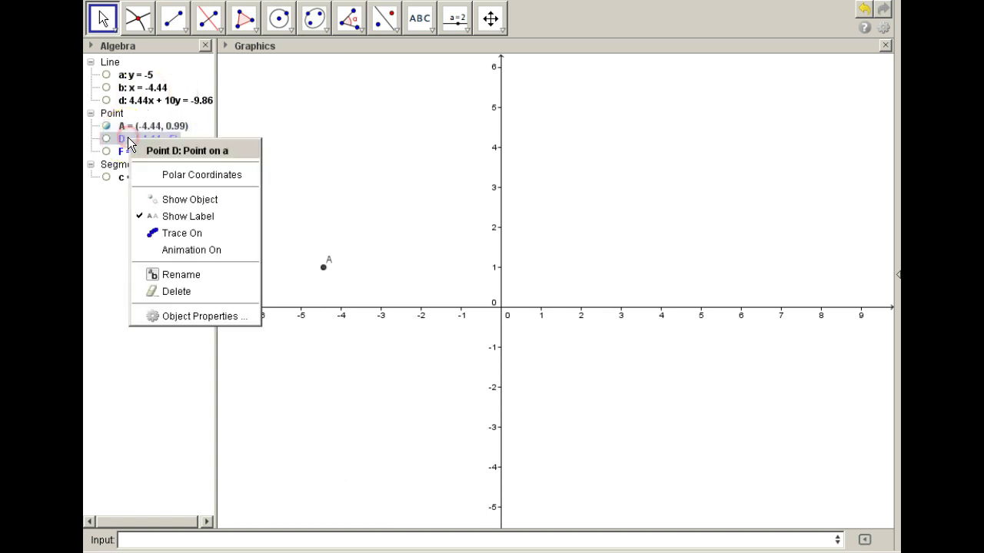
click(174, 250)
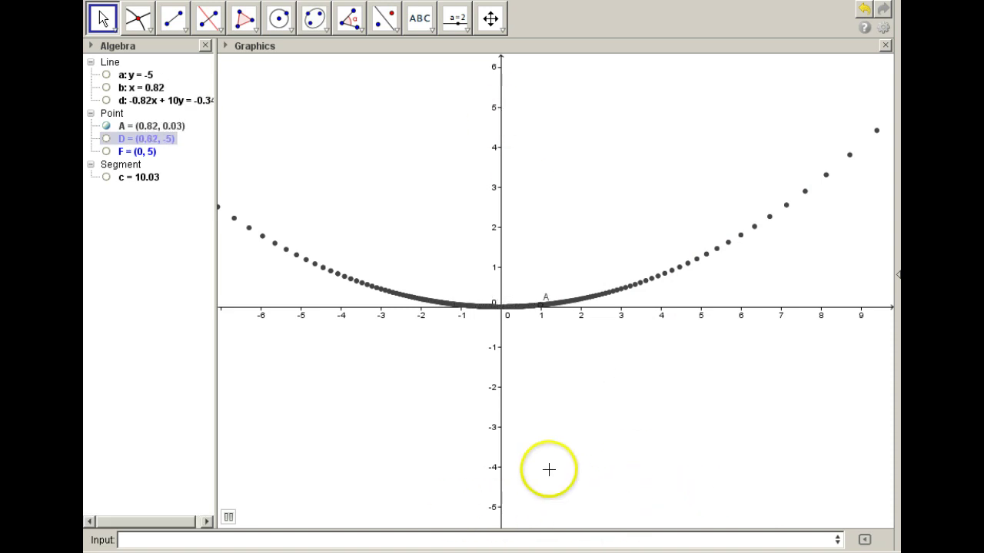
Zoom the Graphics view out, then back in near the origin, to view the traced parabola.
scroll(447, 344, up, 2)
scroll(447, 343, down, 10)
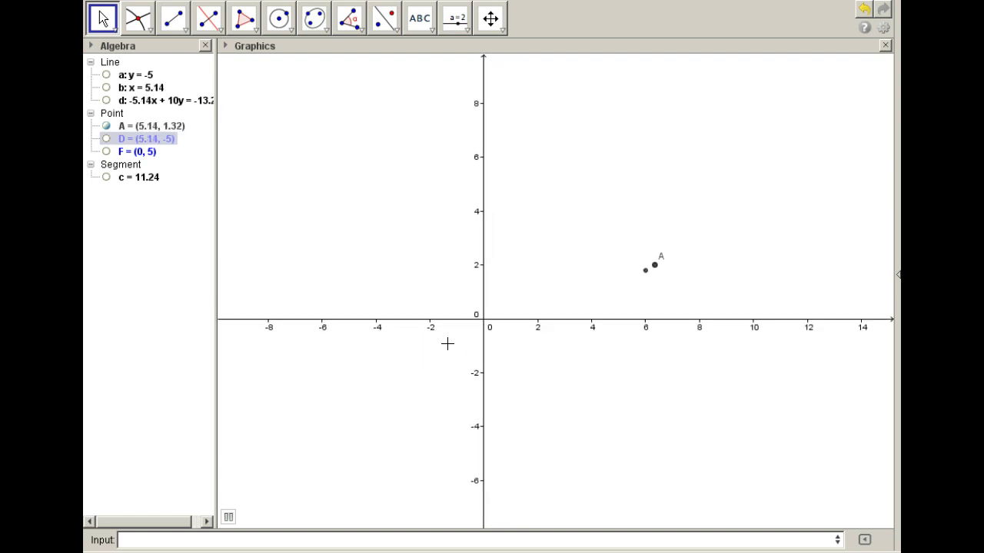
scroll(447, 344, down, 8)
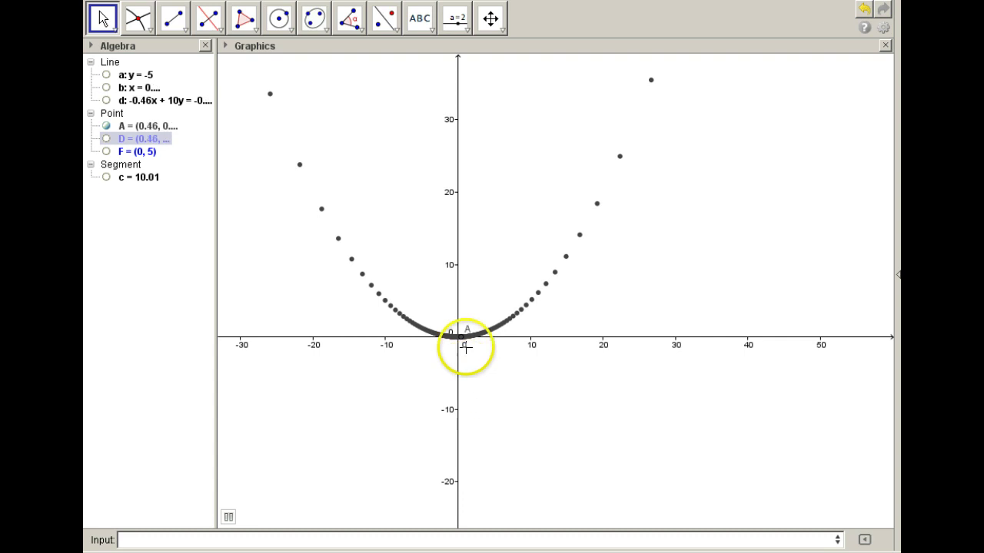
scroll(455, 344, up, 6)
scroll(455, 344, up, 2)
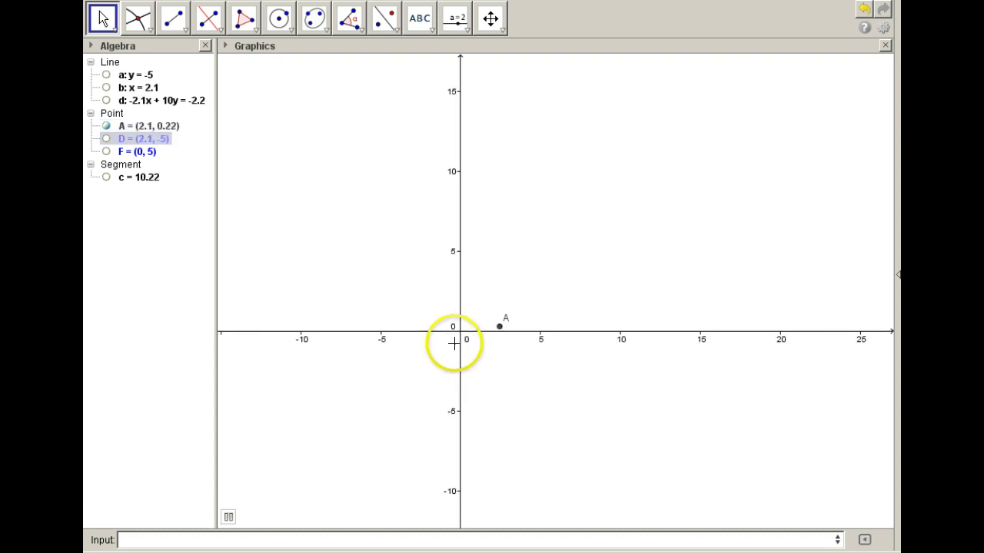
scroll(464, 339, up, 1)
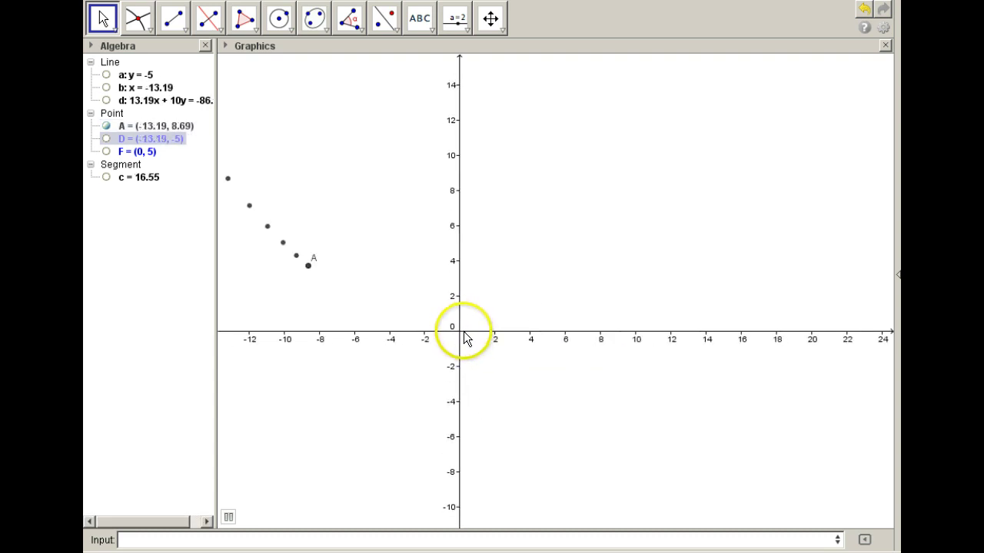